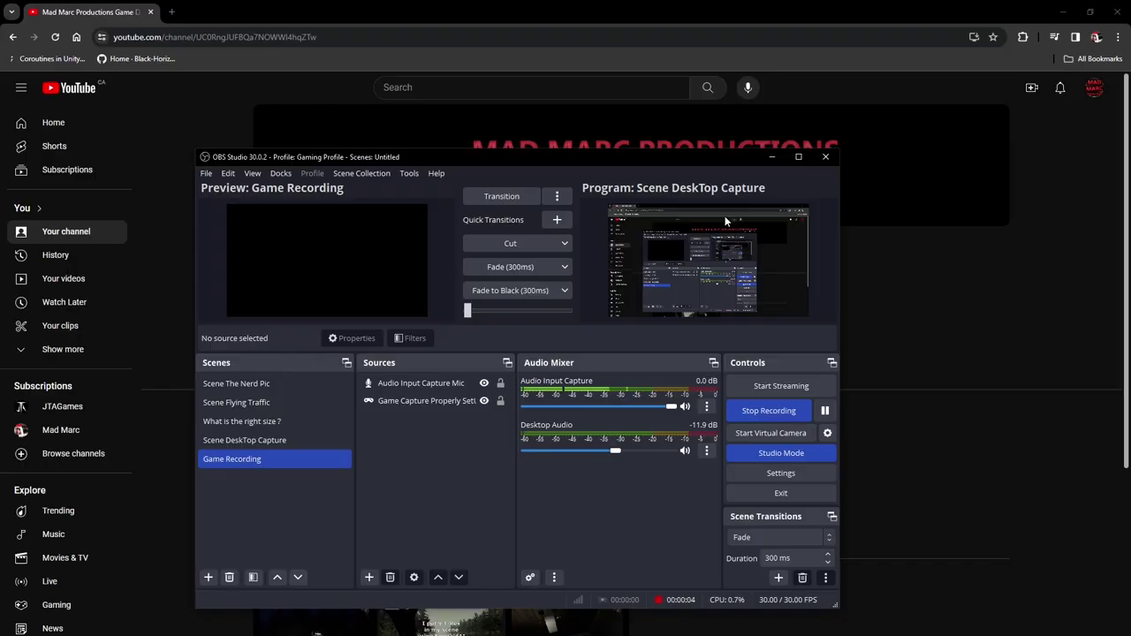
- Minimize OBS Studio, view the YouTube channel's About links and open the TCSR Game Dev site download link
left_click(768, 159)
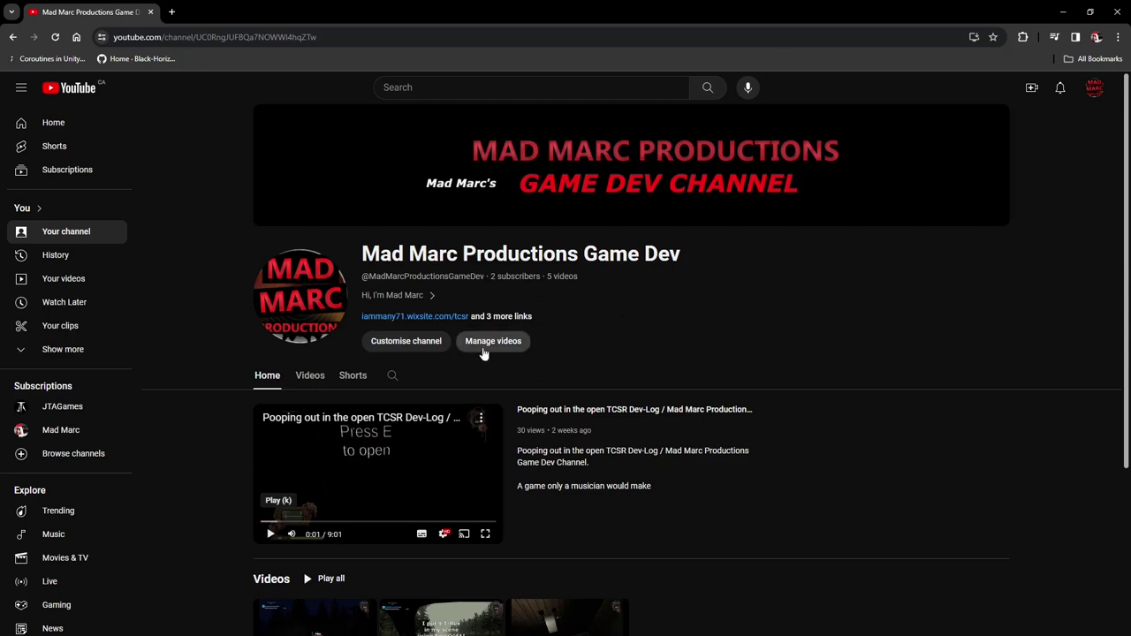
left_click(524, 318)
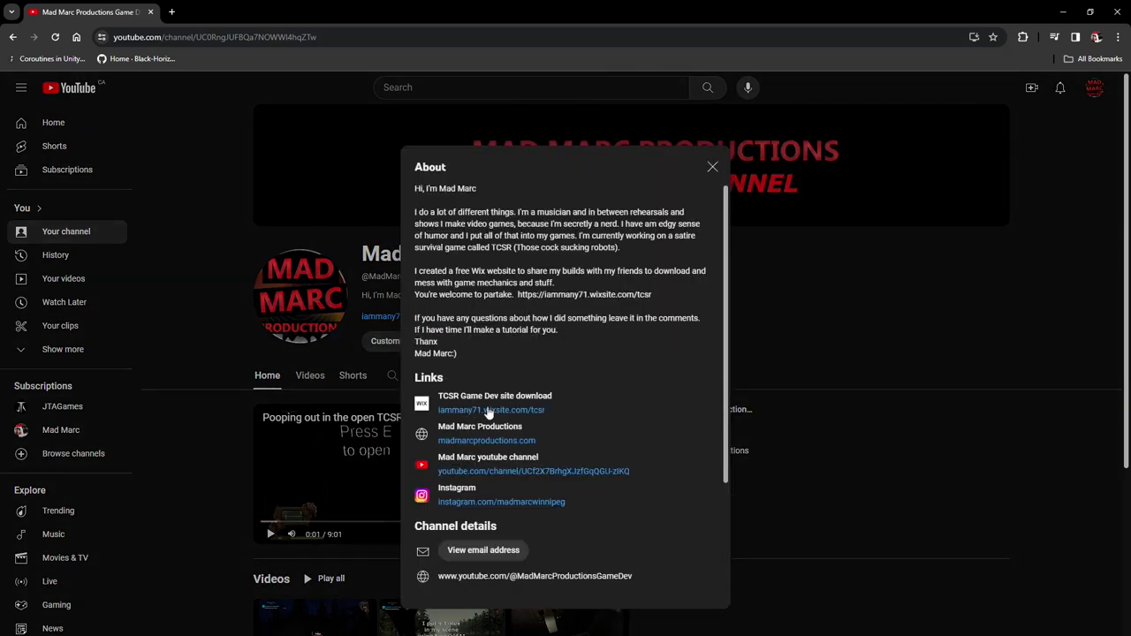
left_click(488, 412)
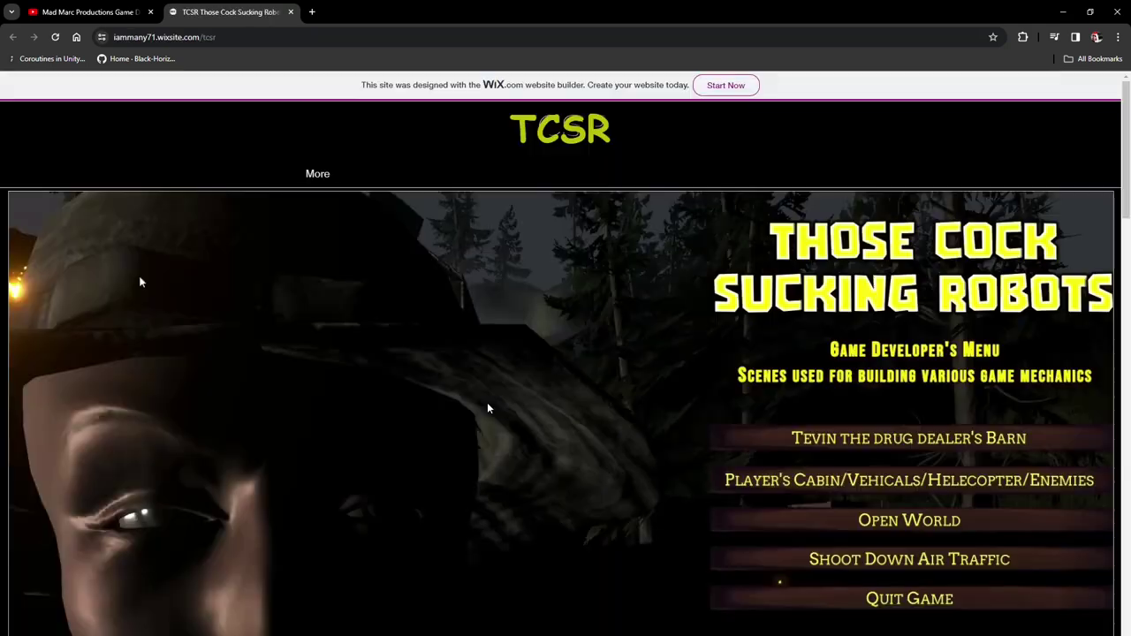
- Read through the TCSR page, covering the game description, PC download section, zip contents and mailing list form
scroll(566, 430, "down", 1)
scroll(565, 430, "down", 4)
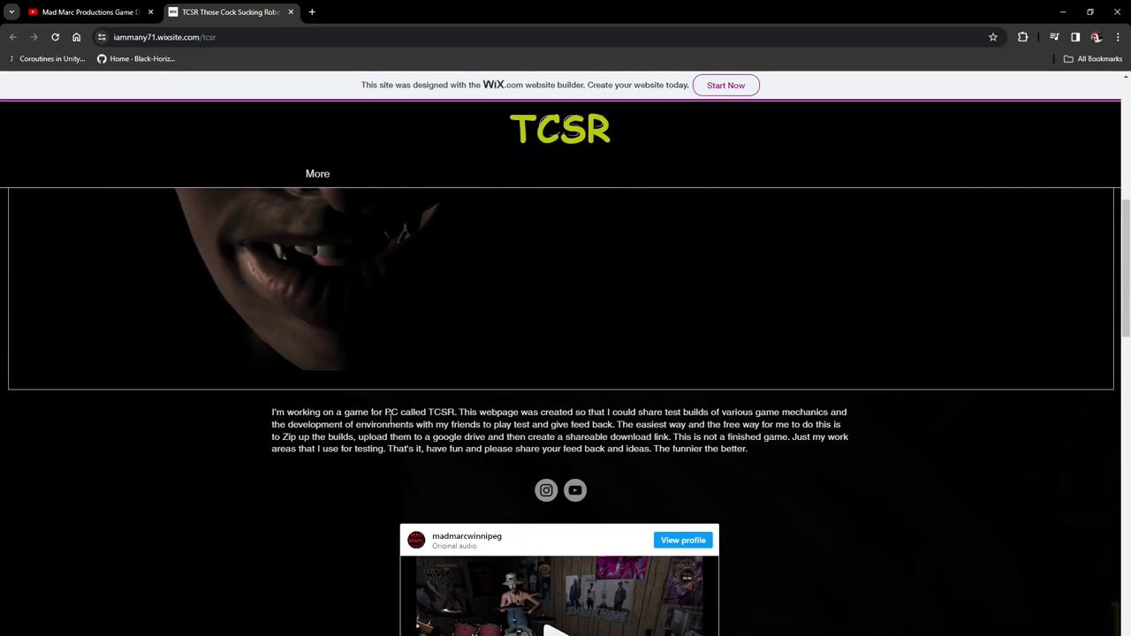
scroll(381, 422, "down", 8)
scroll(342, 431, "down", 4)
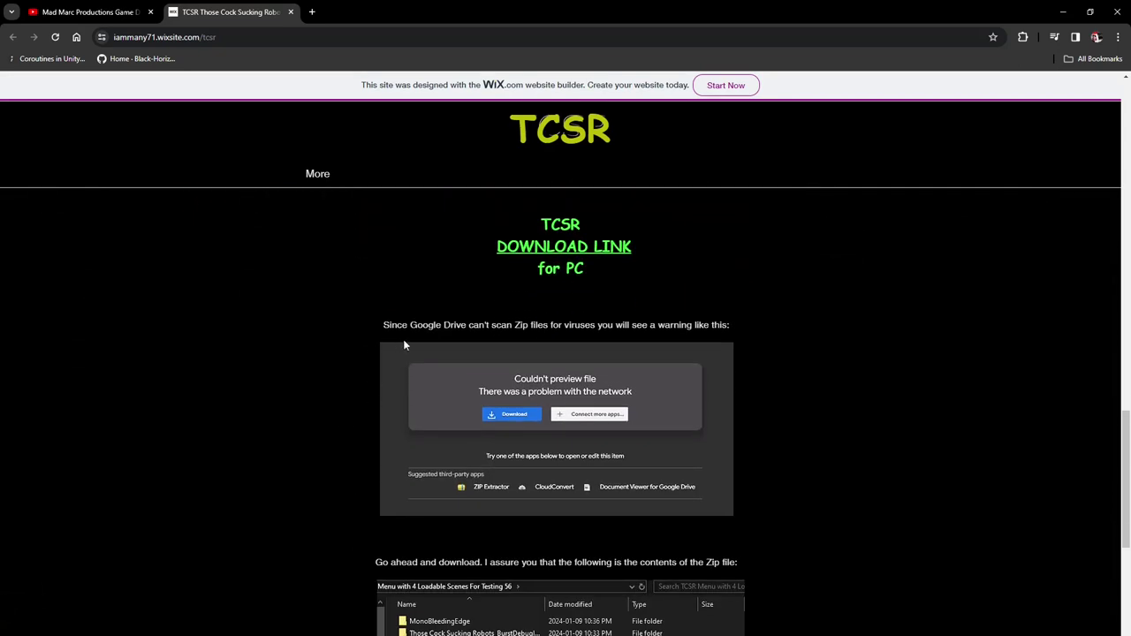
scroll(449, 348, "up", 2)
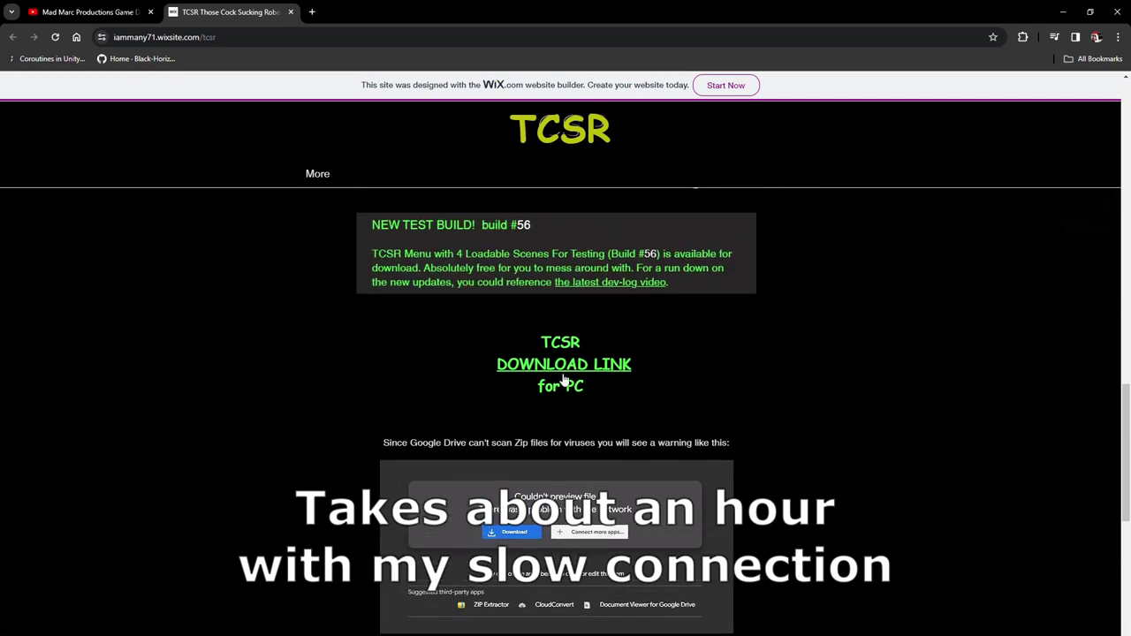
scroll(407, 438, "down", 1)
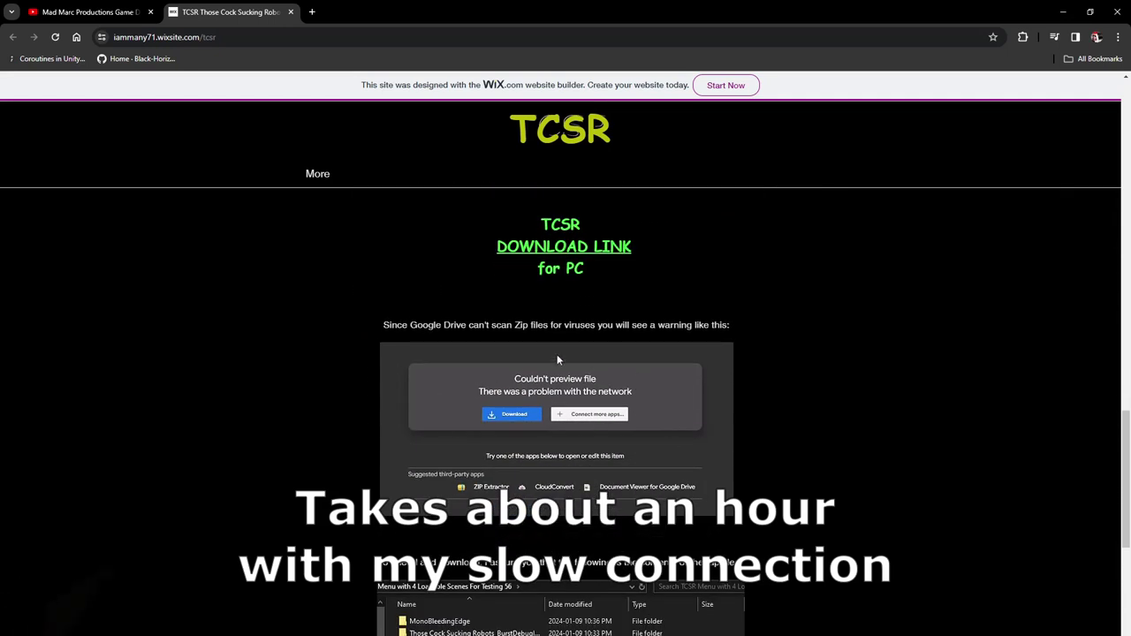
scroll(747, 468, "down", 2)
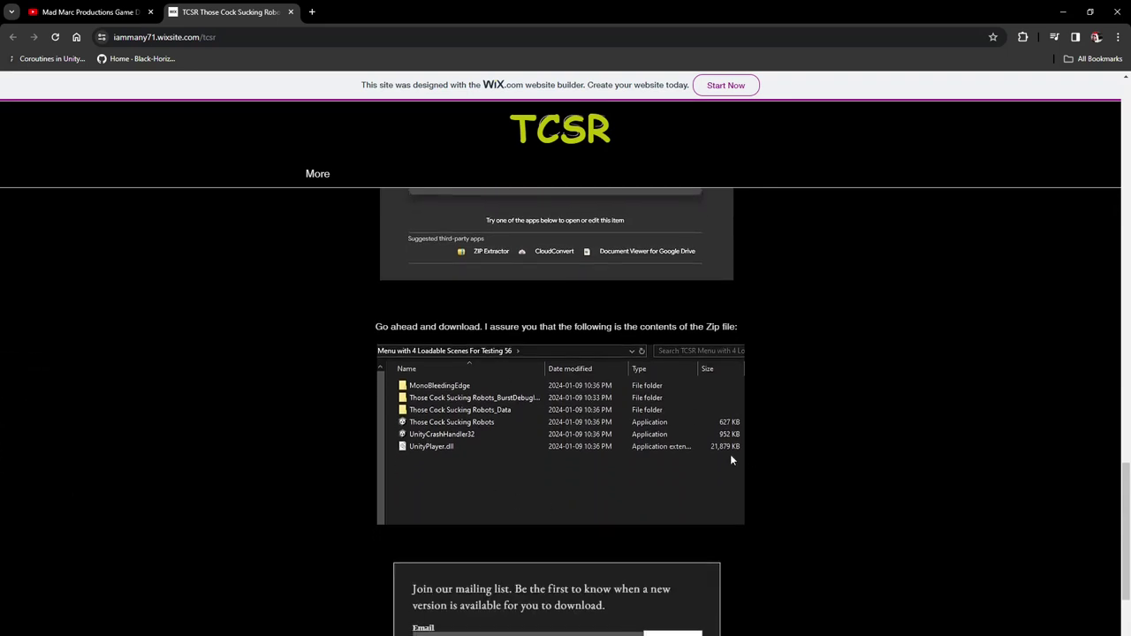
scroll(771, 409, "down", 2)
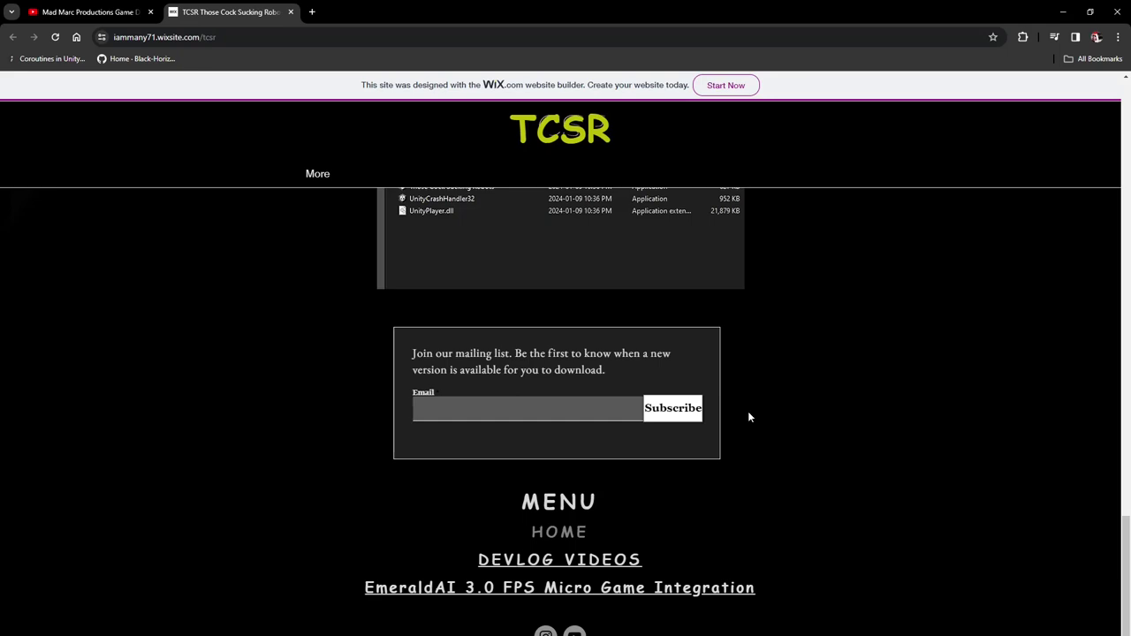
- Follow the TCSR download link for PC to Google Drive and request the zip file despite the missing virus scan
scroll(752, 423, "up", 6)
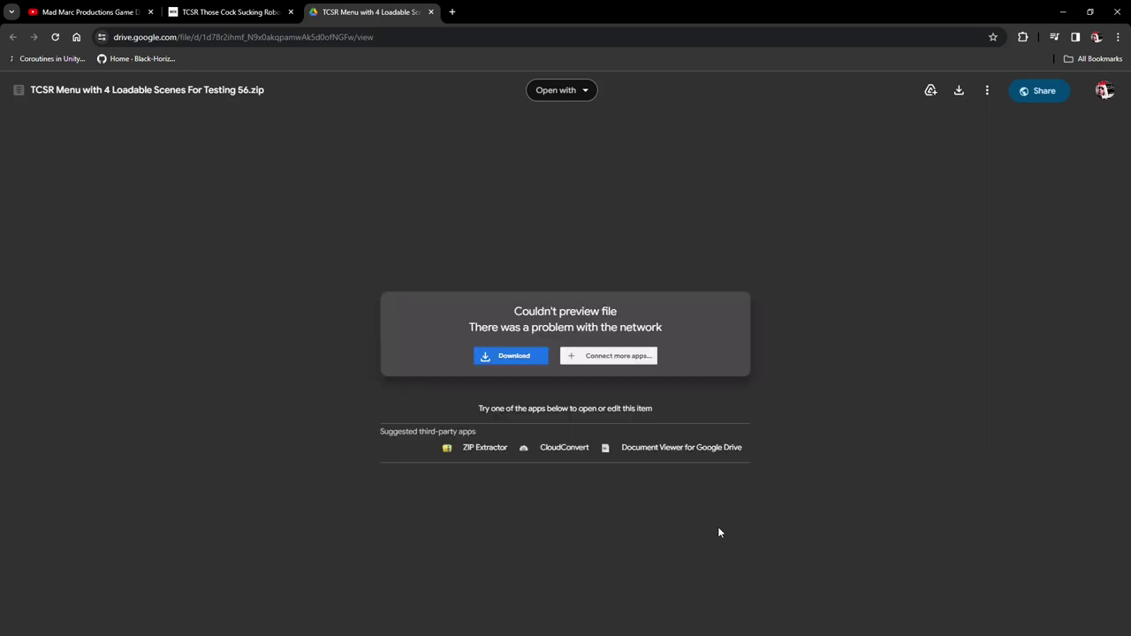
left_click(513, 356)
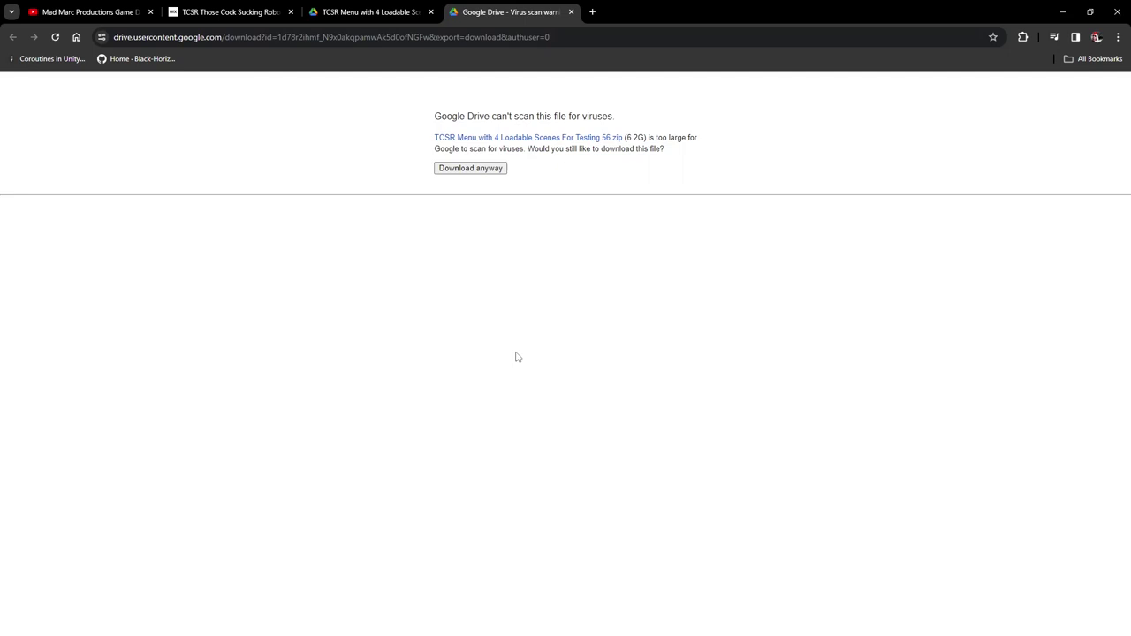
left_click(480, 174)
left_click(482, 173)
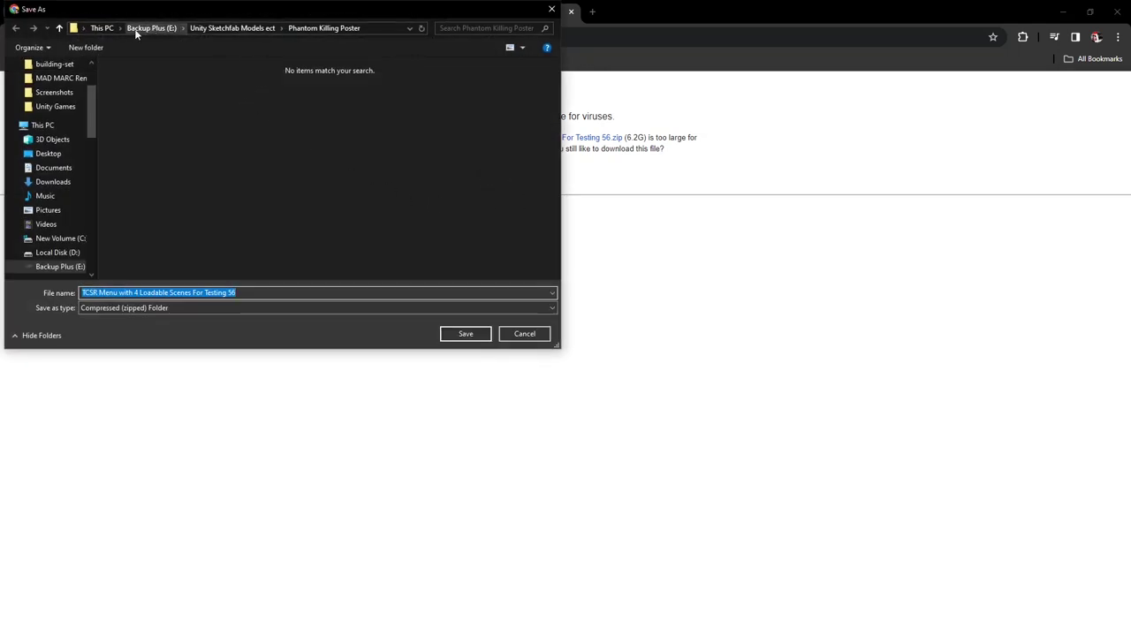
- Save the zip to the Desktop as "TCSR Menu with 4 Loadable Scenes For Testing 56" and check the browser's downloads
left_click(97, 28)
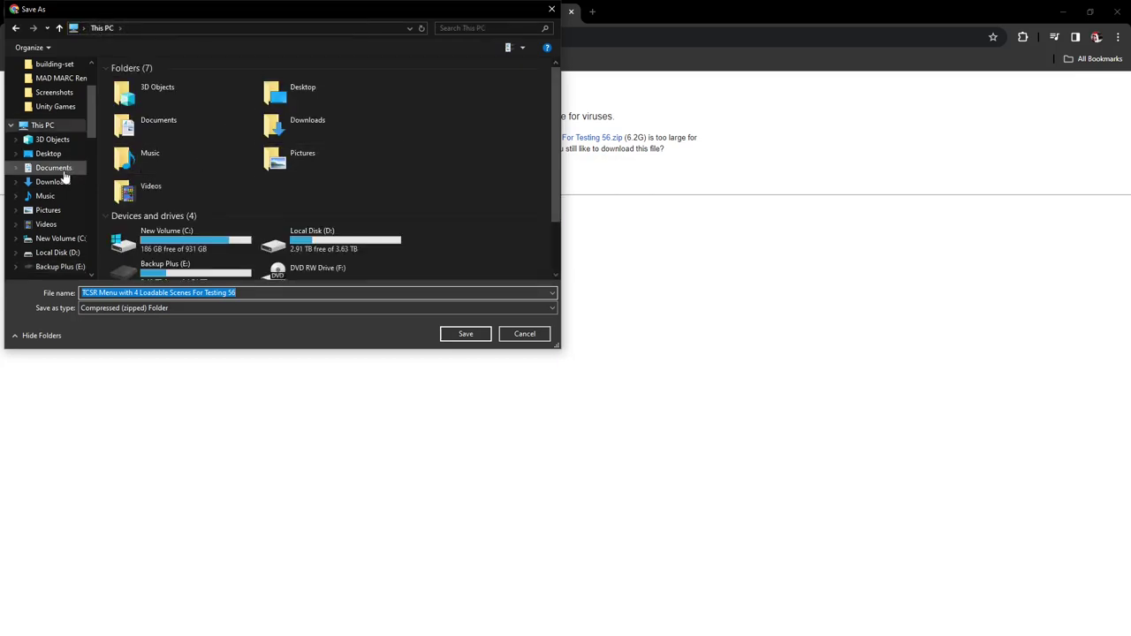
left_click(51, 154)
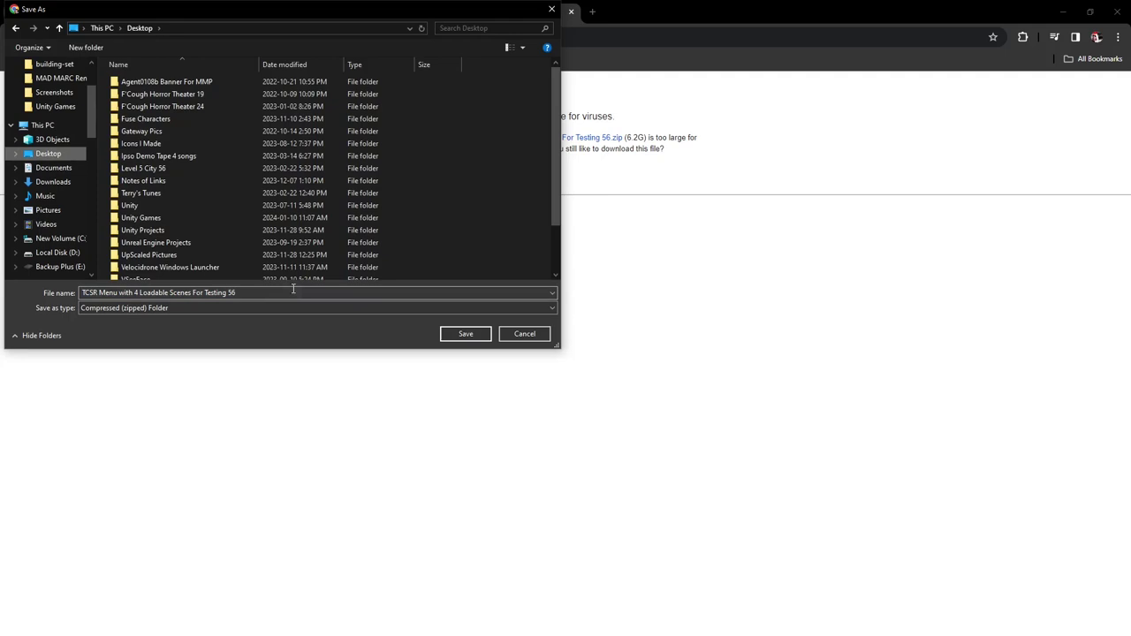
left_click(463, 334)
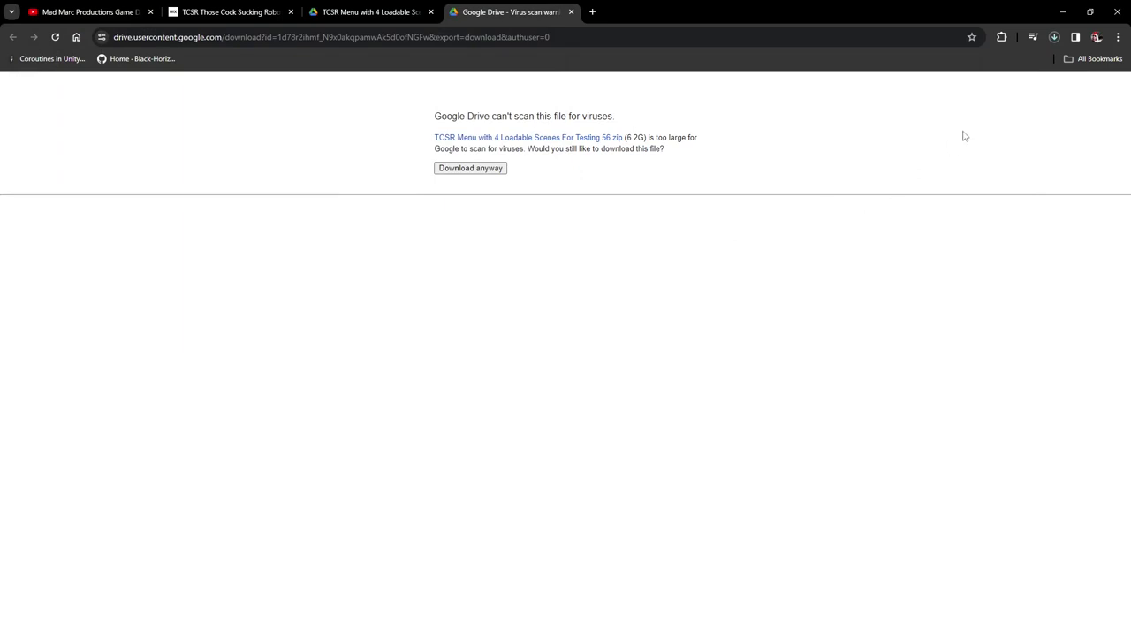
left_click(1056, 38)
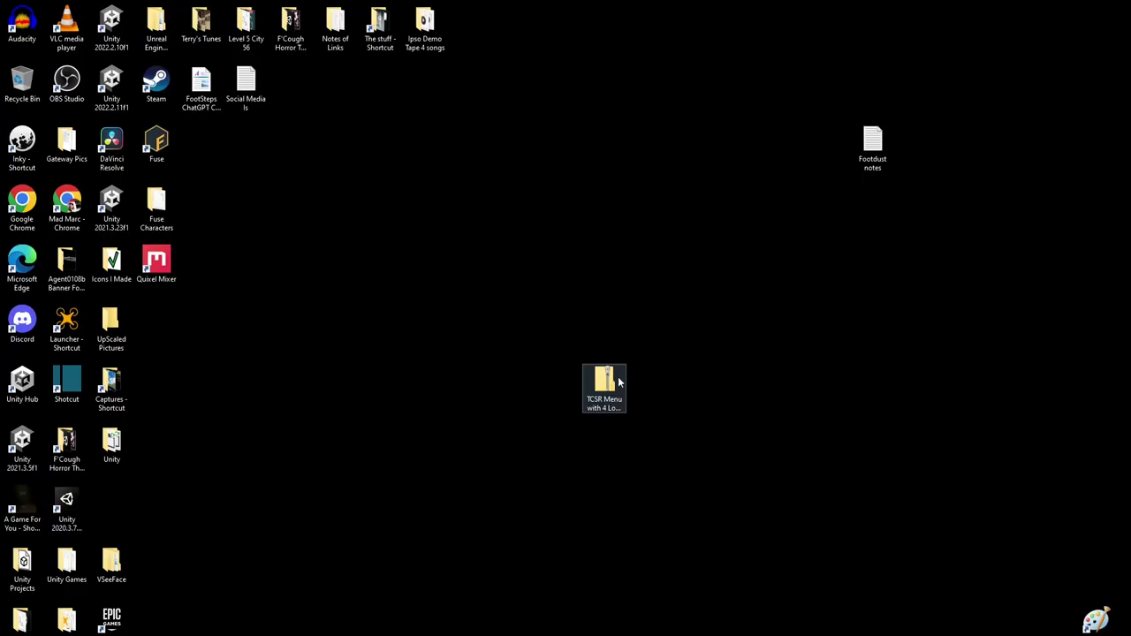
- Open the downloaded zip on the desktop, inspect the files in its inner folder and return to the zip's top level
left_click_drag(604, 389, 583, 380)
double_click(604, 389)
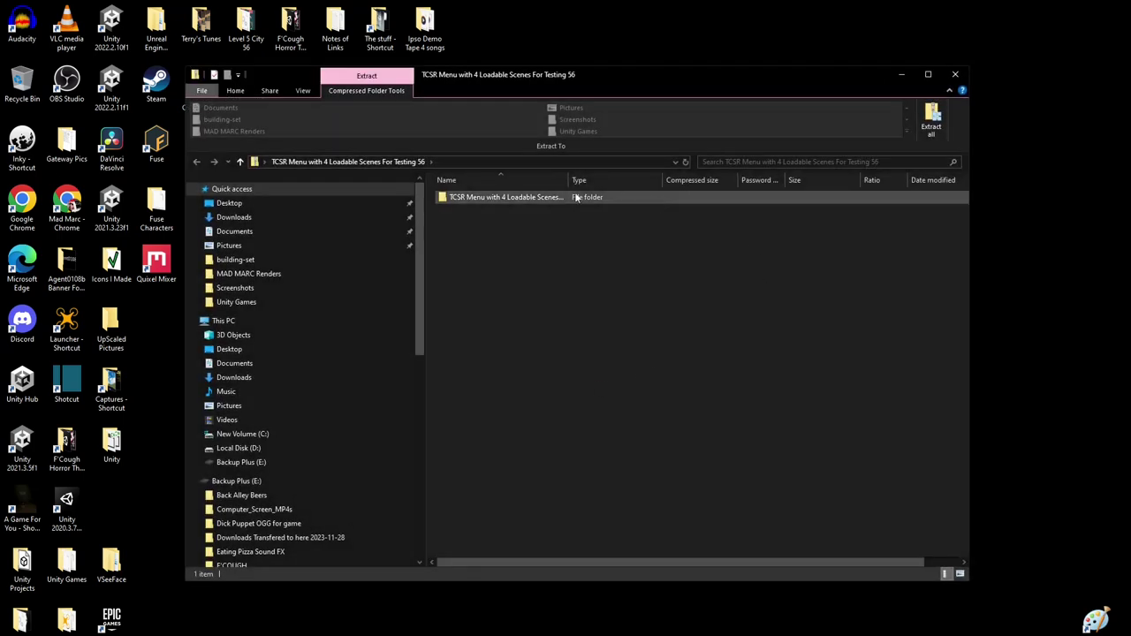
double_click(487, 196)
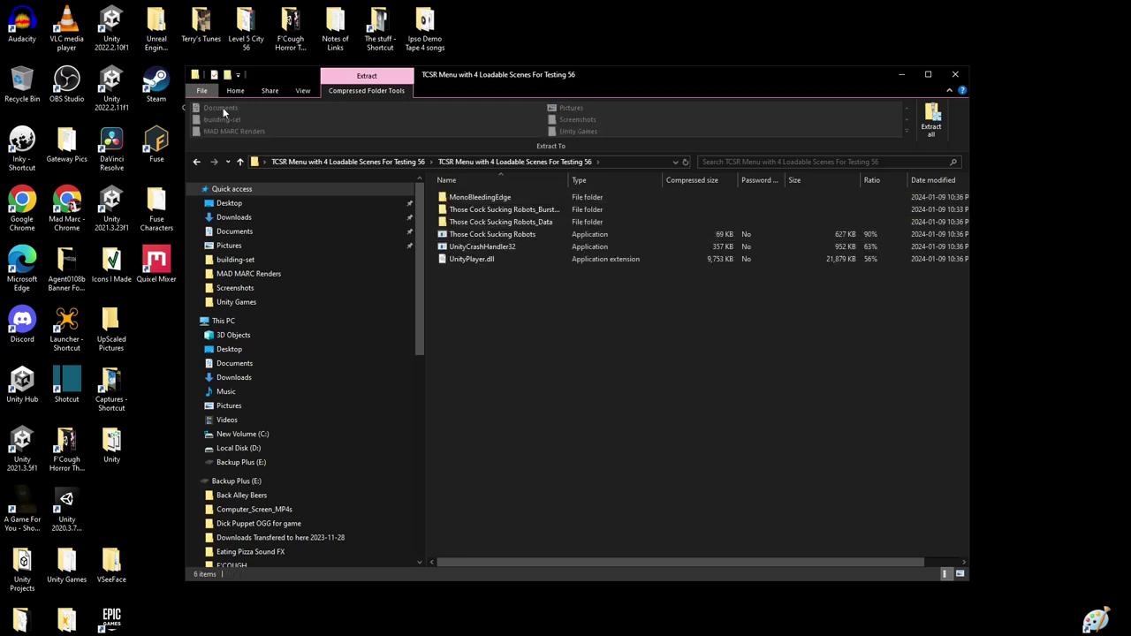
left_click(239, 162)
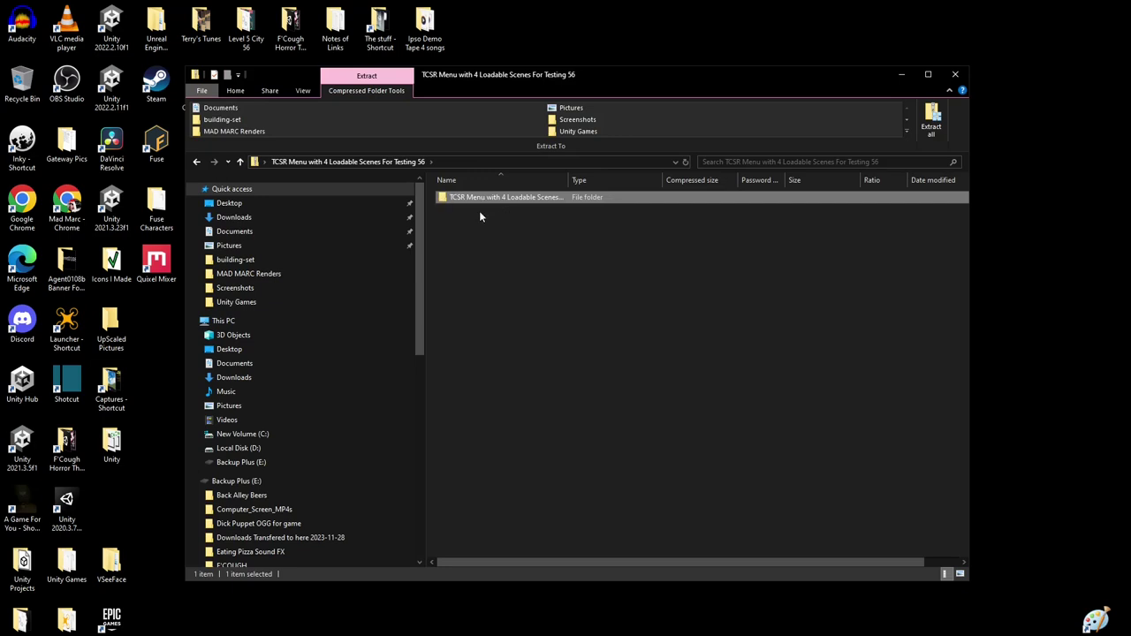
- Extract the whole zip to the Desktop folder "TCSR Menu with 4 Loadable Scenes For Testing 56" and close both folder windows
left_click(932, 120)
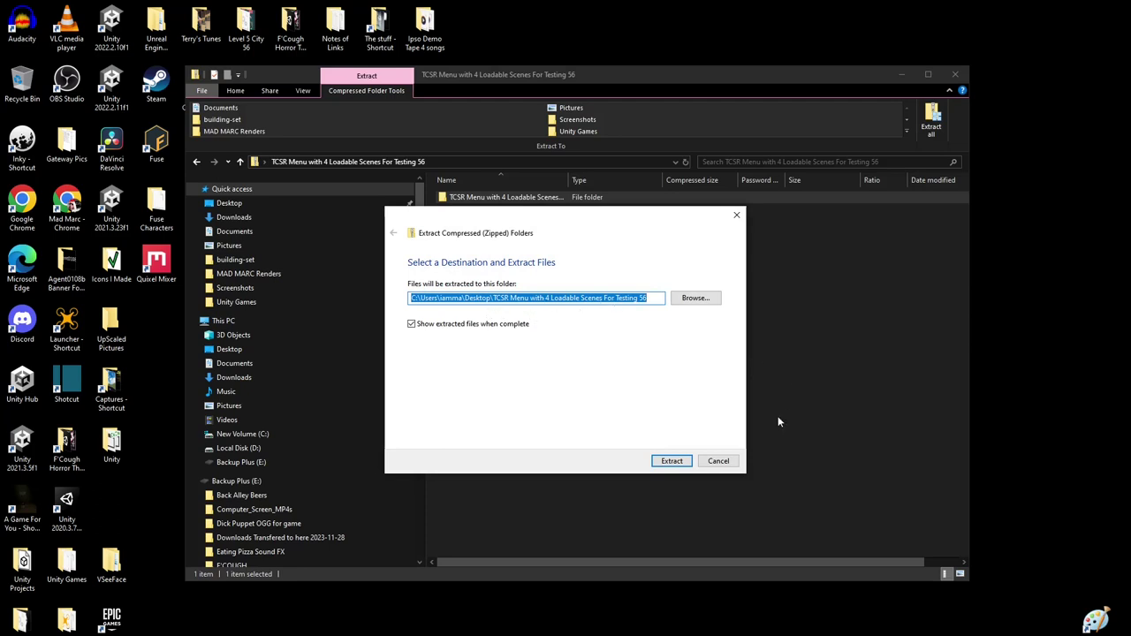
left_click(677, 462)
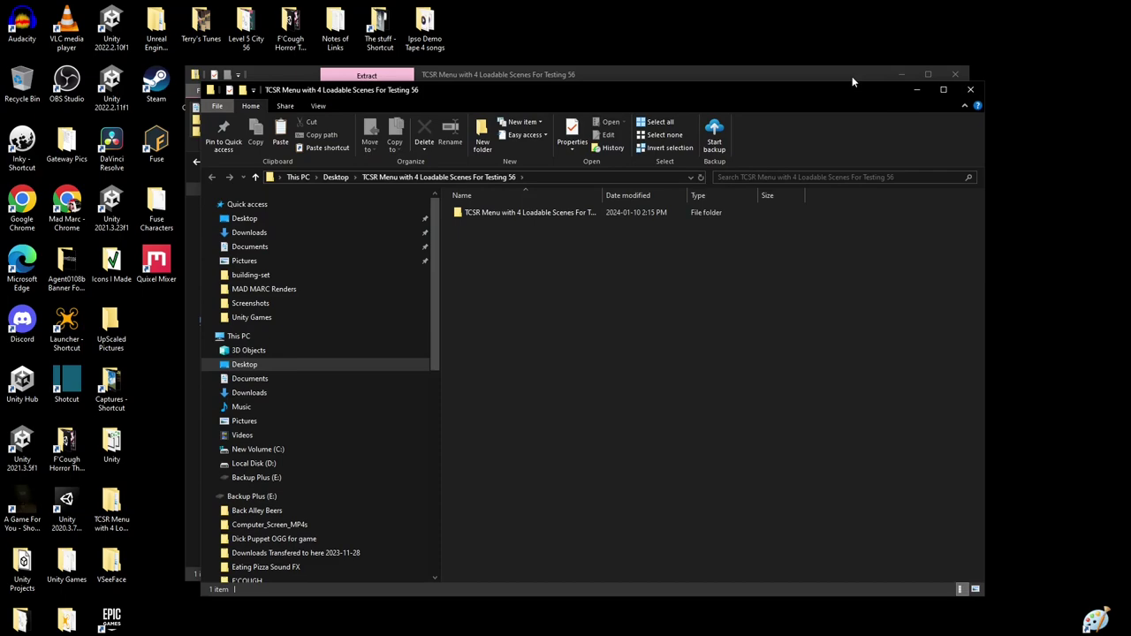
left_click_drag(852, 76, 838, 177)
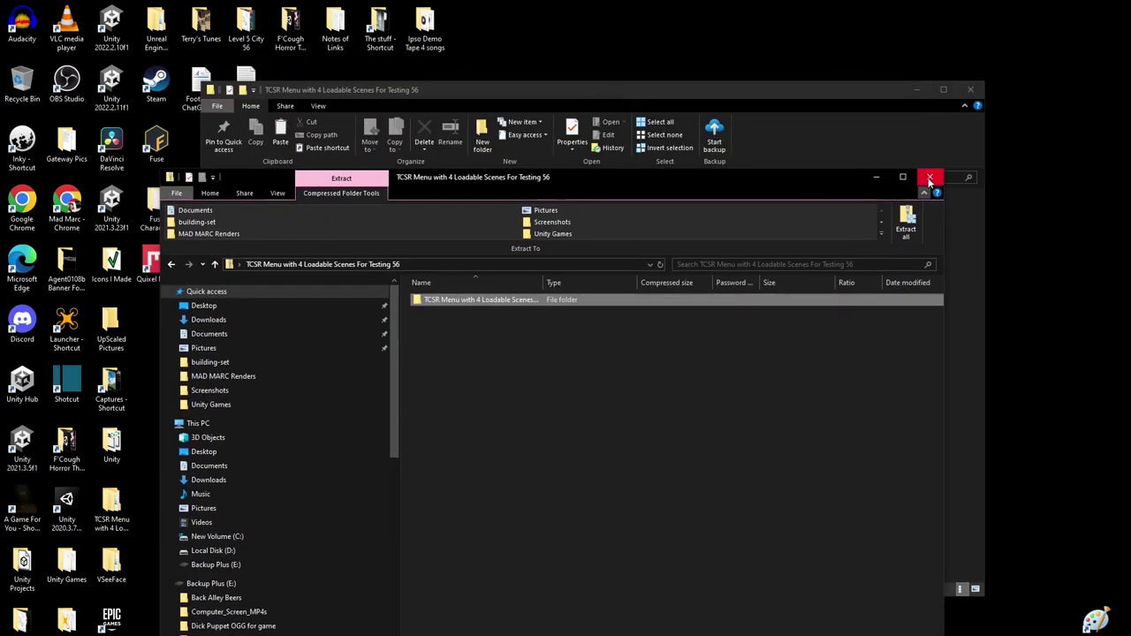
left_click(930, 179)
left_click_drag(660, 89, 661, 92)
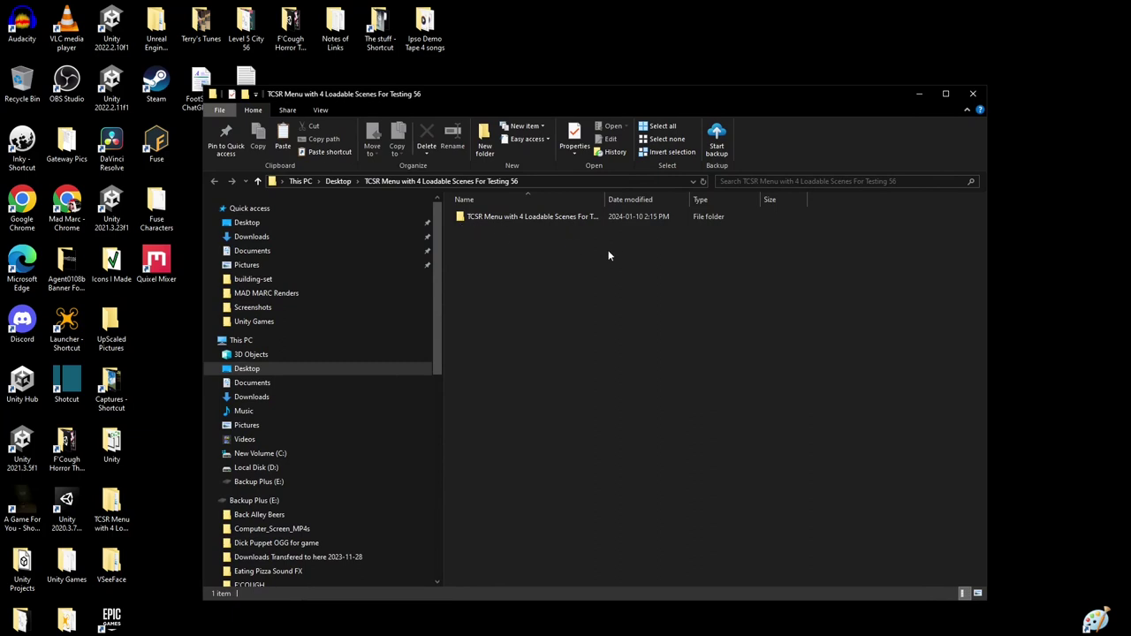
left_click(973, 95)
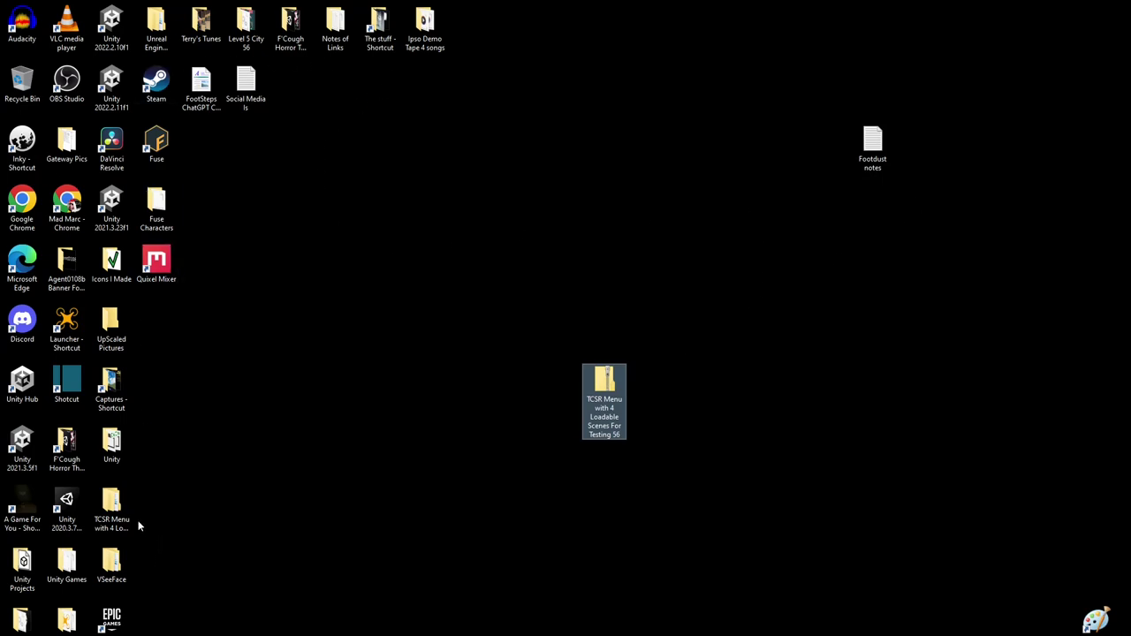
- Move the extracted folder beside the zip on the desktop, open its inner folder and launch the main TCSR game application
left_click_drag(111, 509, 718, 378)
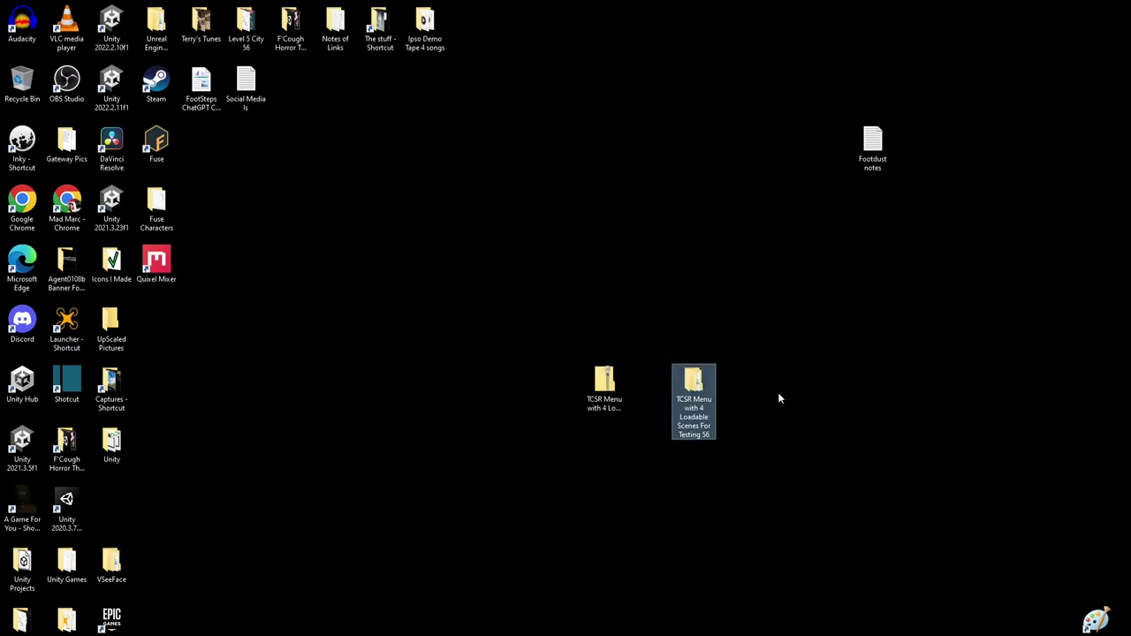
double_click(699, 386)
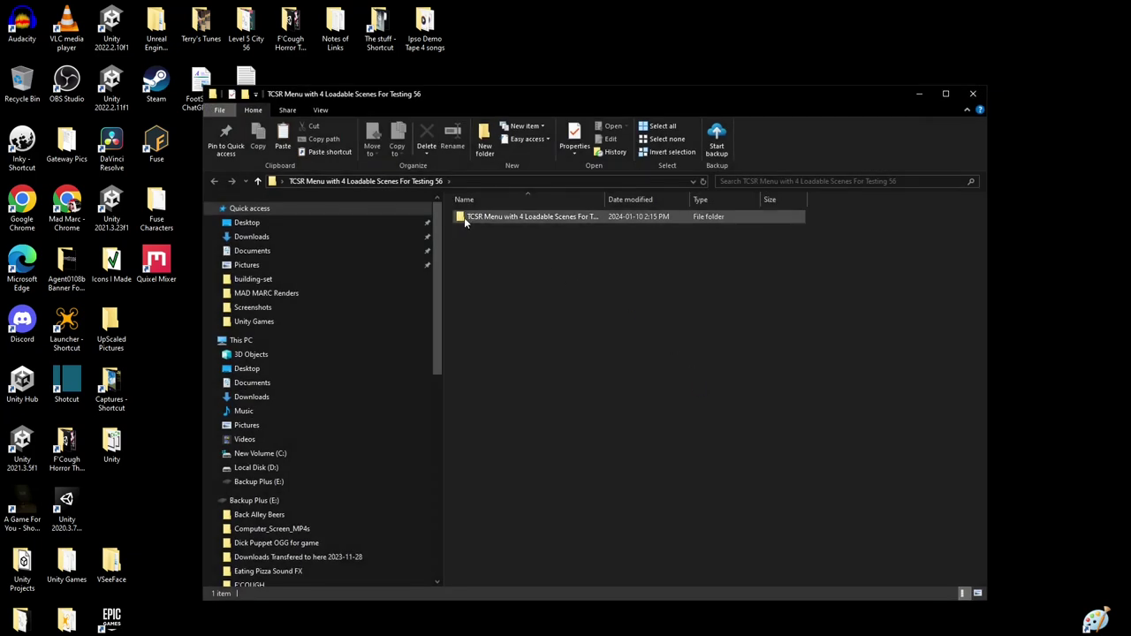
double_click(464, 217)
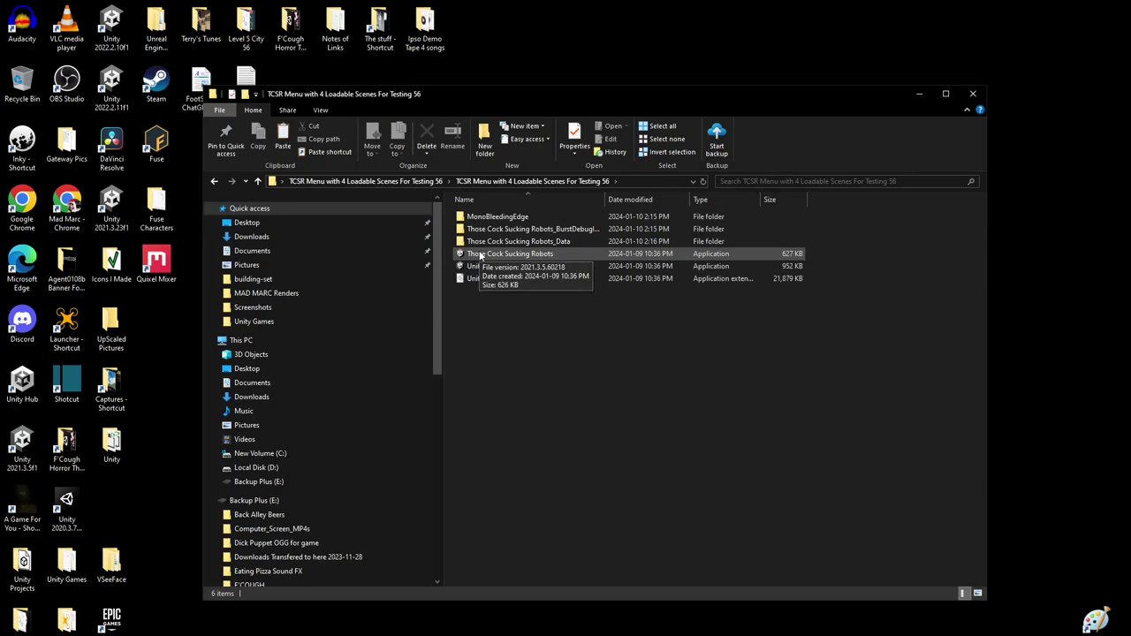
left_click(480, 254)
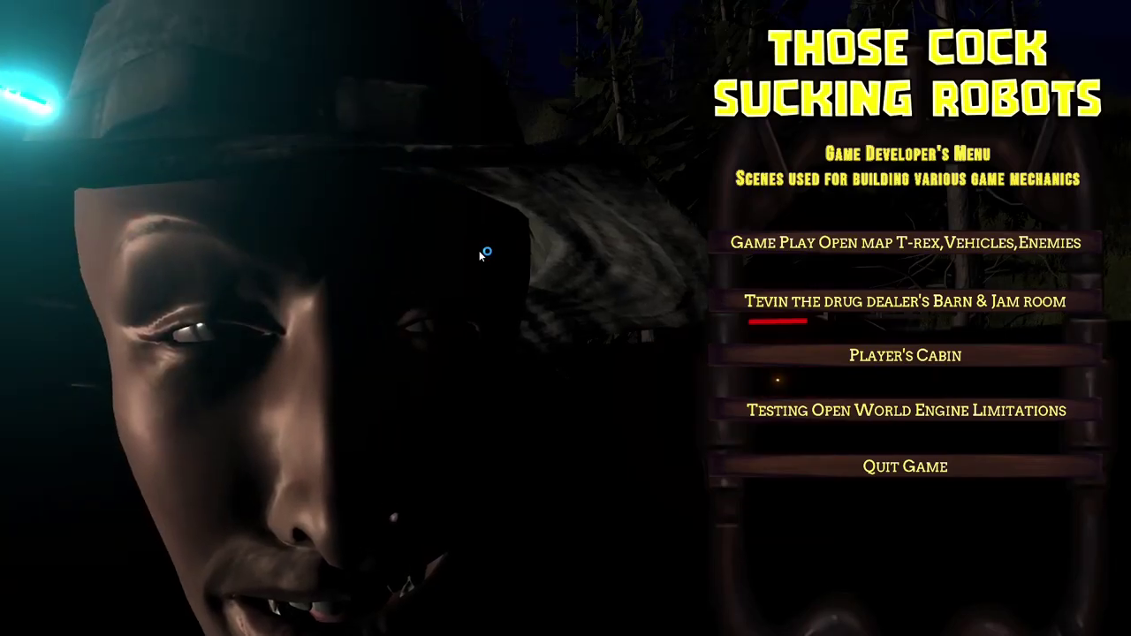
- Switch to OBS Studio to check the Game Recording preview, and minimize it to return to the game menu
key("super")
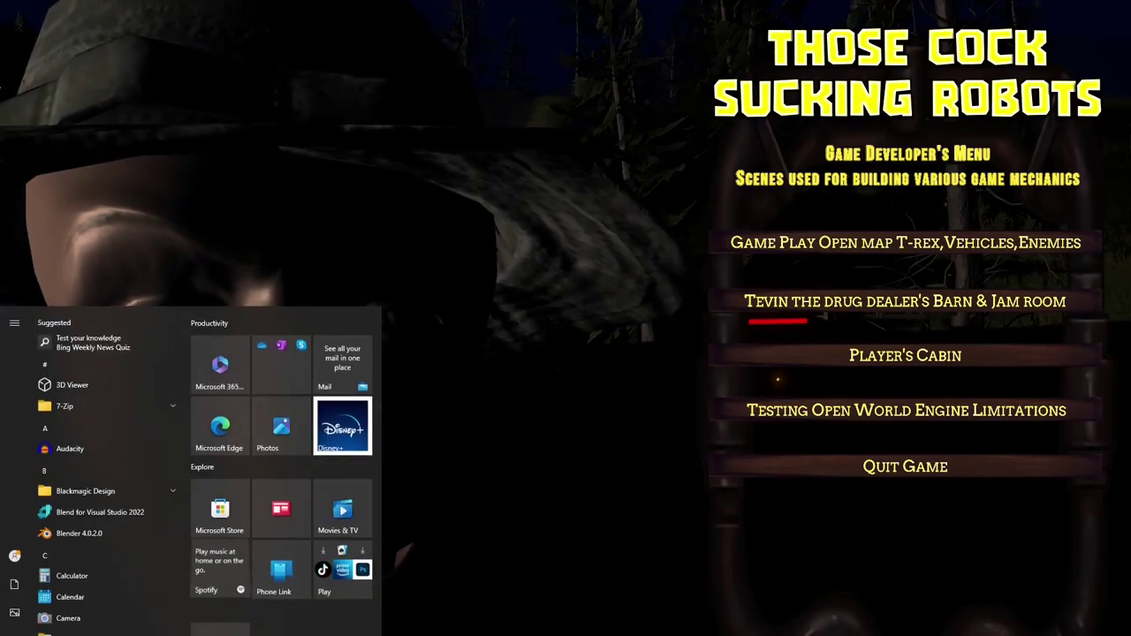
key("alt+Tab")
left_click(312, 447)
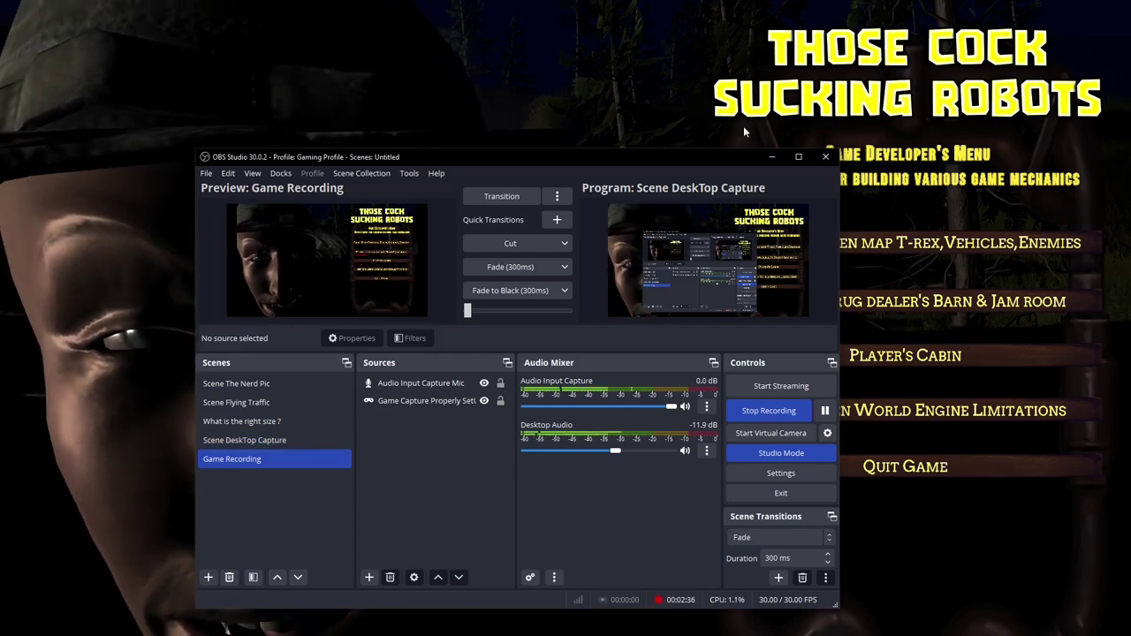
left_click(772, 158)
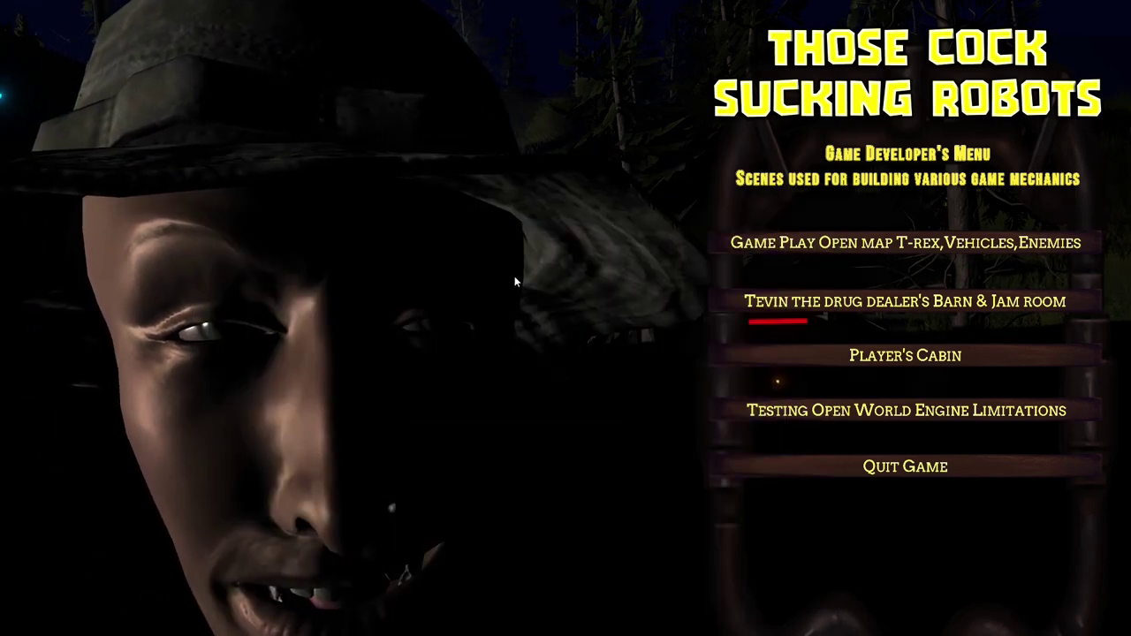